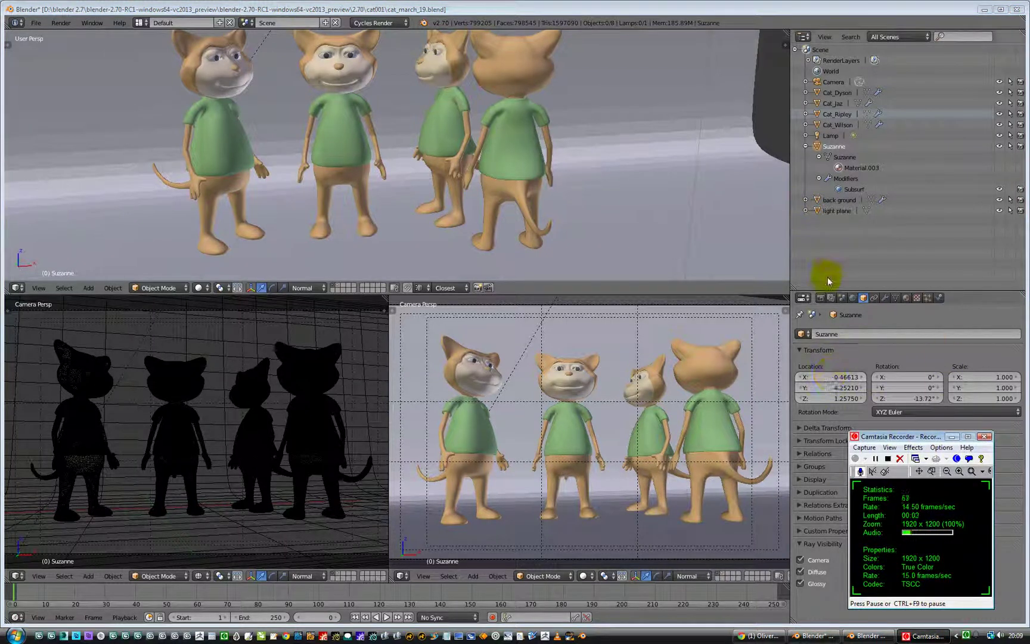
# Bring up the Blender Render window and reposition it over the 3D view to examine the rendered cats.
pyautogui.click(952, 440)
pyautogui.click(898, 634)
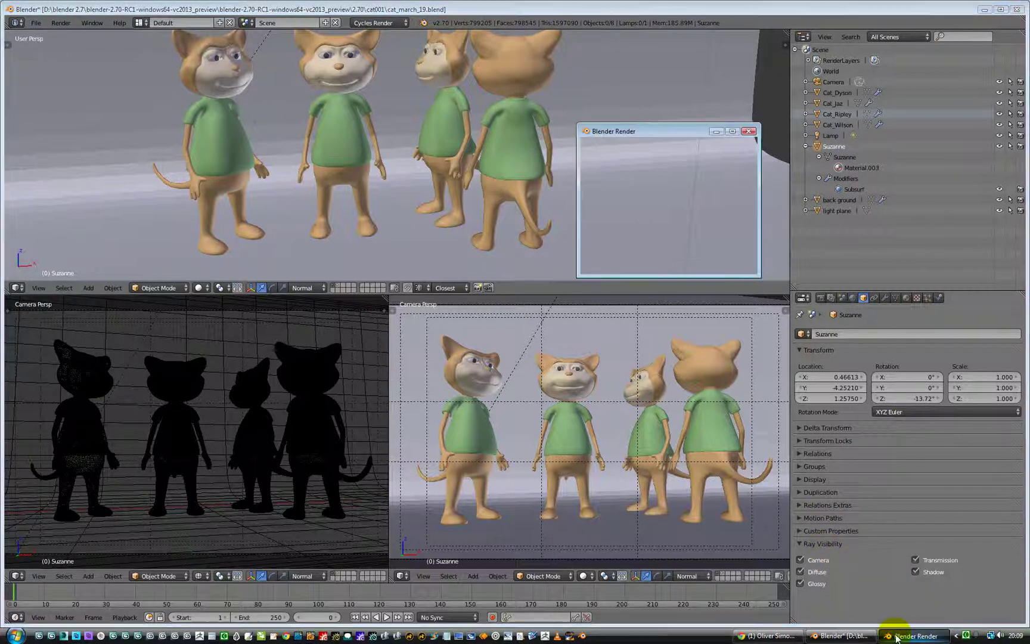
pyautogui.moveTo(668, 132); pyautogui.dragTo(653, 120)
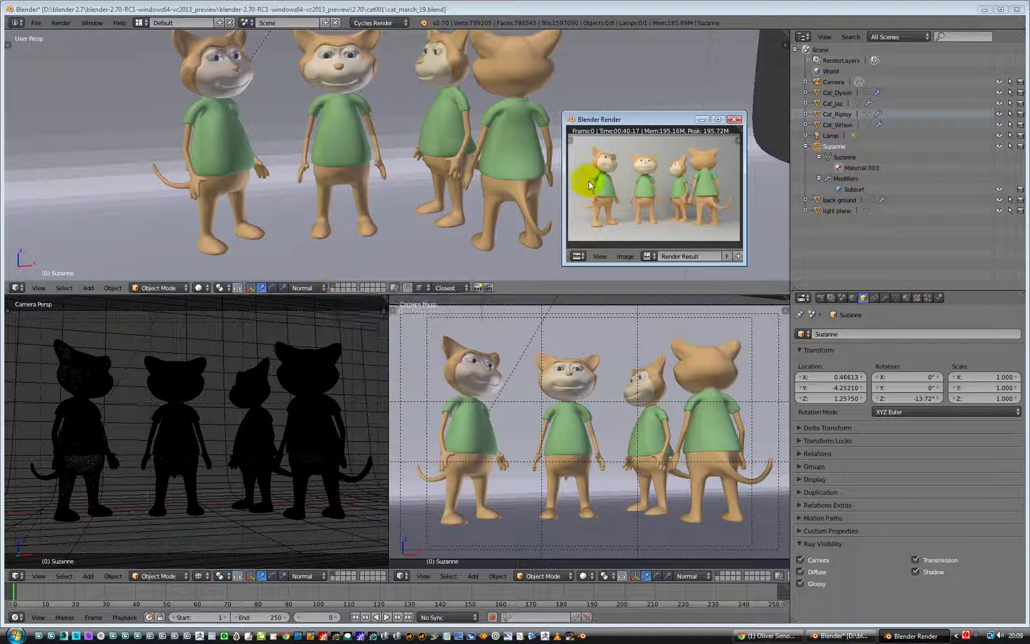
pyautogui.moveTo(633, 121); pyautogui.dragTo(636, 134)
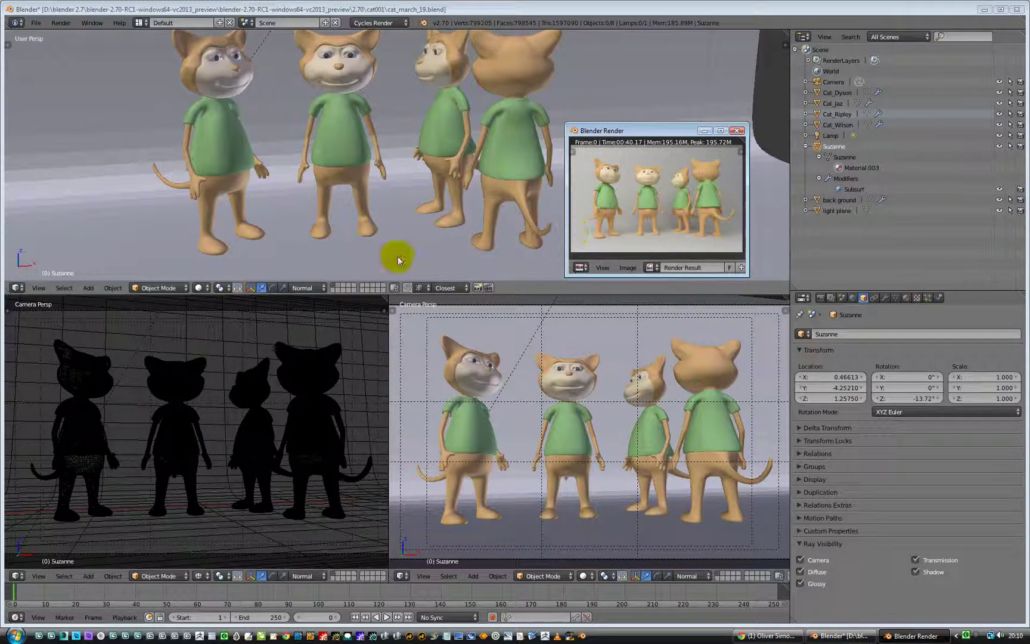
# View layer 2 alone, view layer 1 alone, and display both layers together.
pyautogui.click(339, 286)
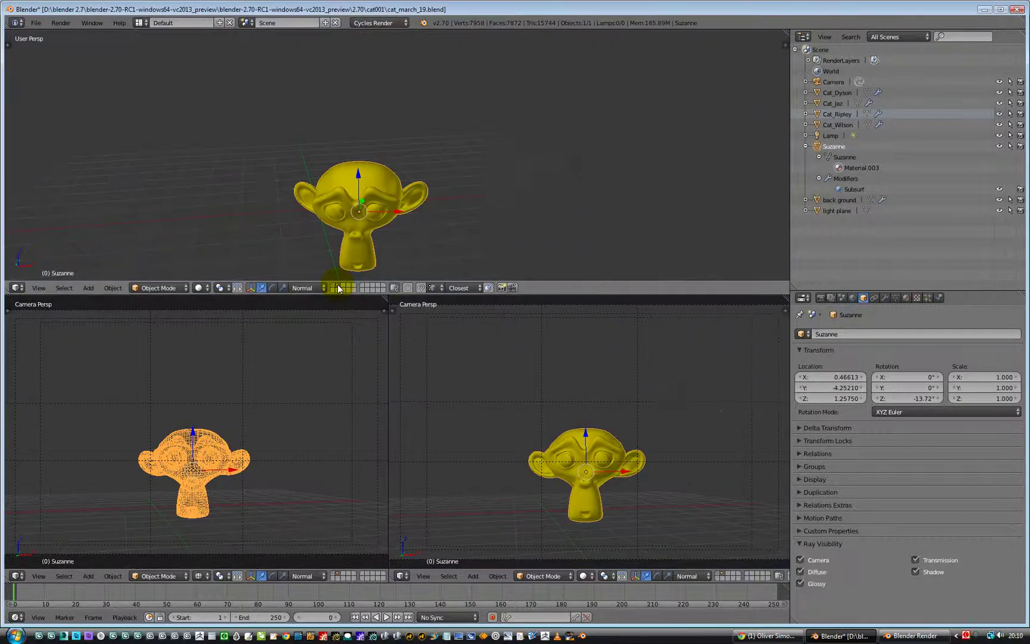
pyautogui.click(334, 287)
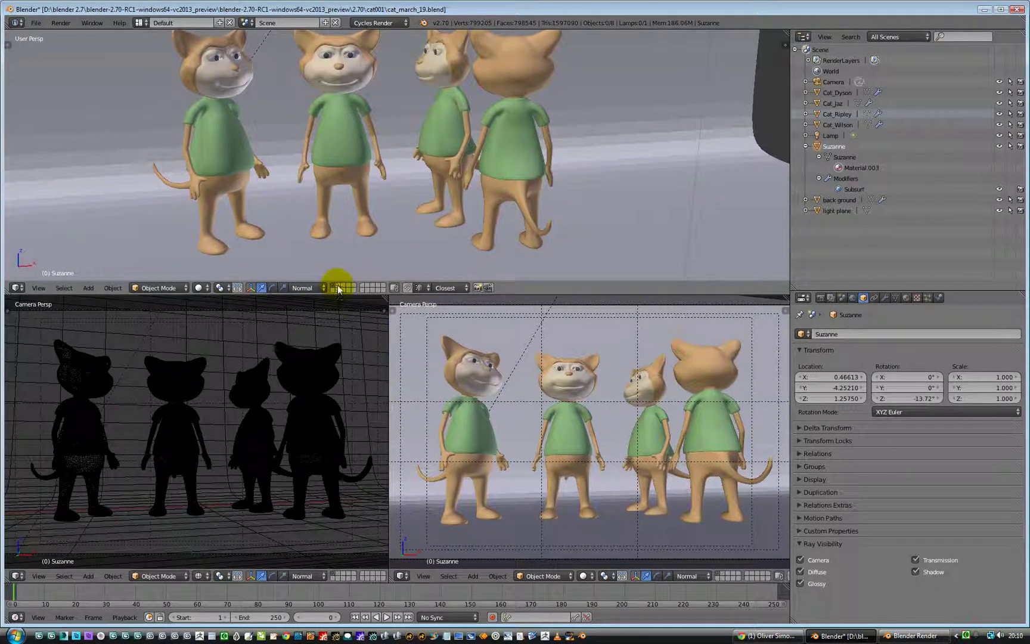
pyautogui.keyDown('shift'); pyautogui.click(336, 287); pyautogui.keyUp('shift')
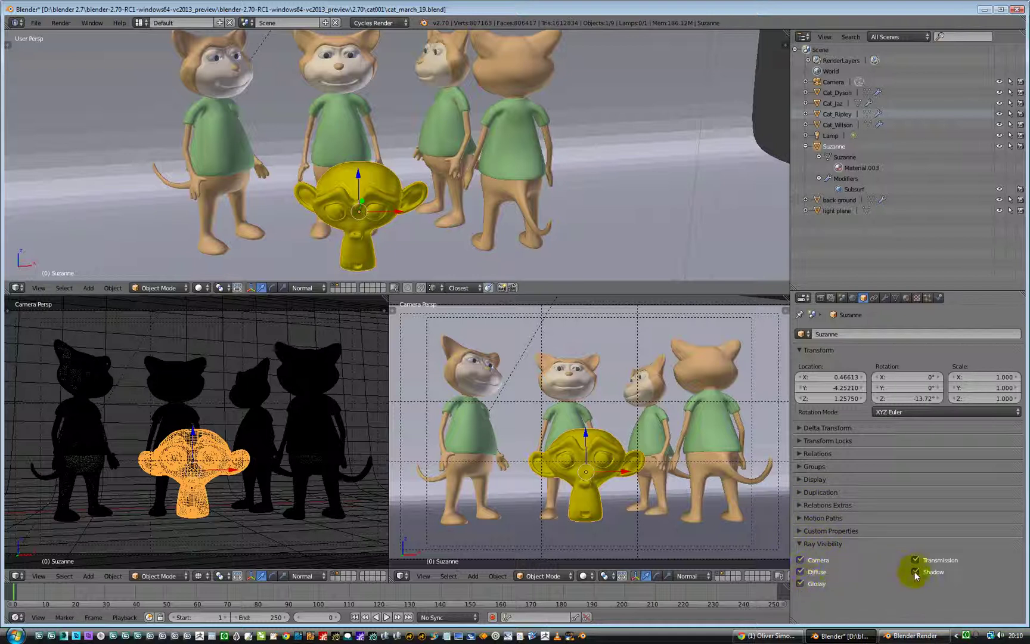
# Expand Suzanne's Display settings and look over the object options down to Ray Visibility.
pyautogui.click(807, 478)
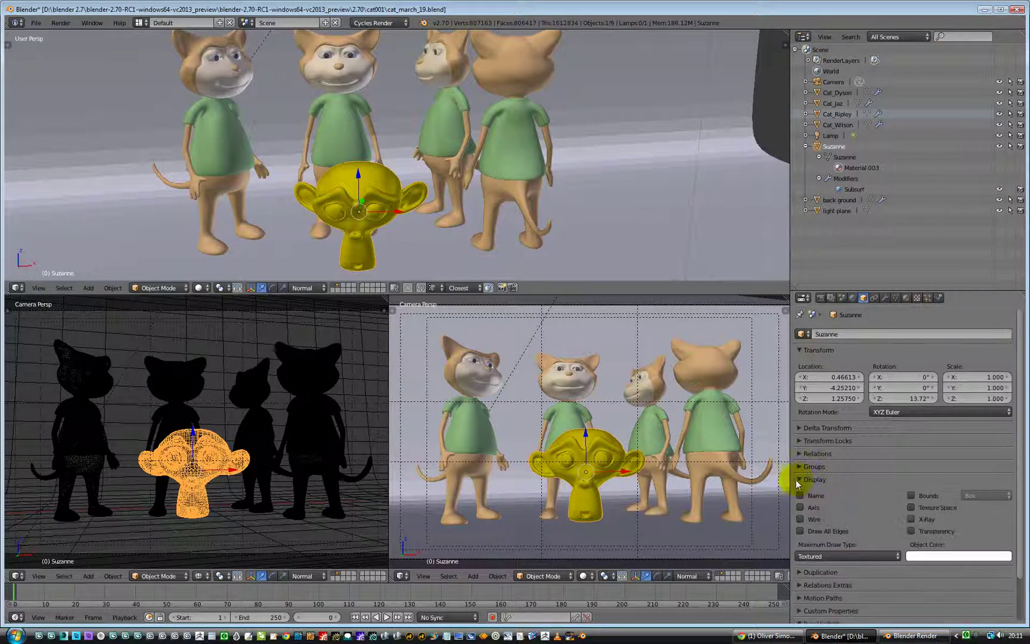
pyautogui.scroll(-2, 866, 485)
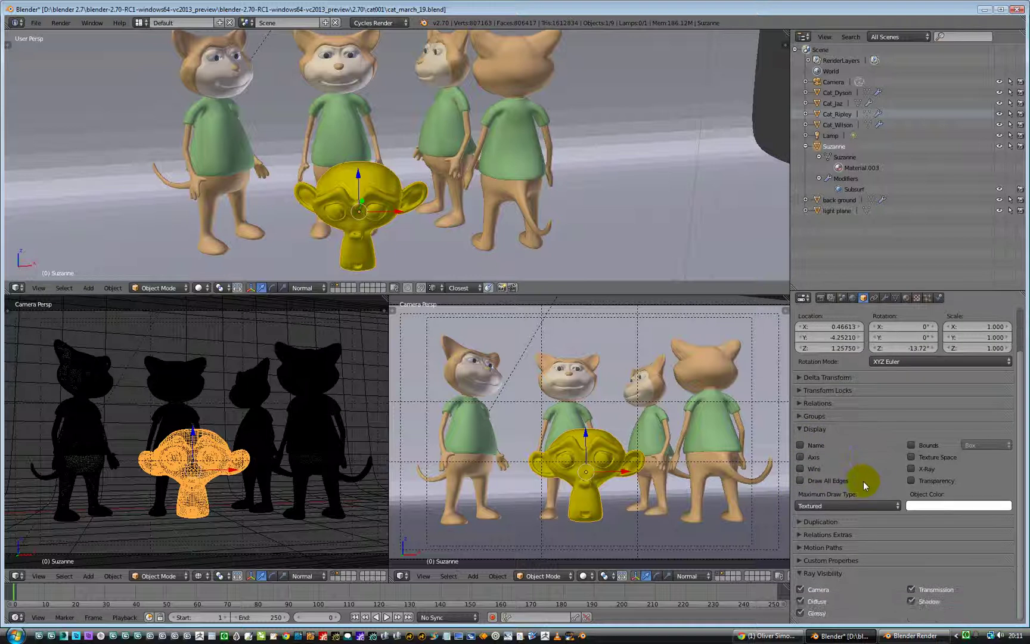
pyautogui.scroll(2, 824, 528)
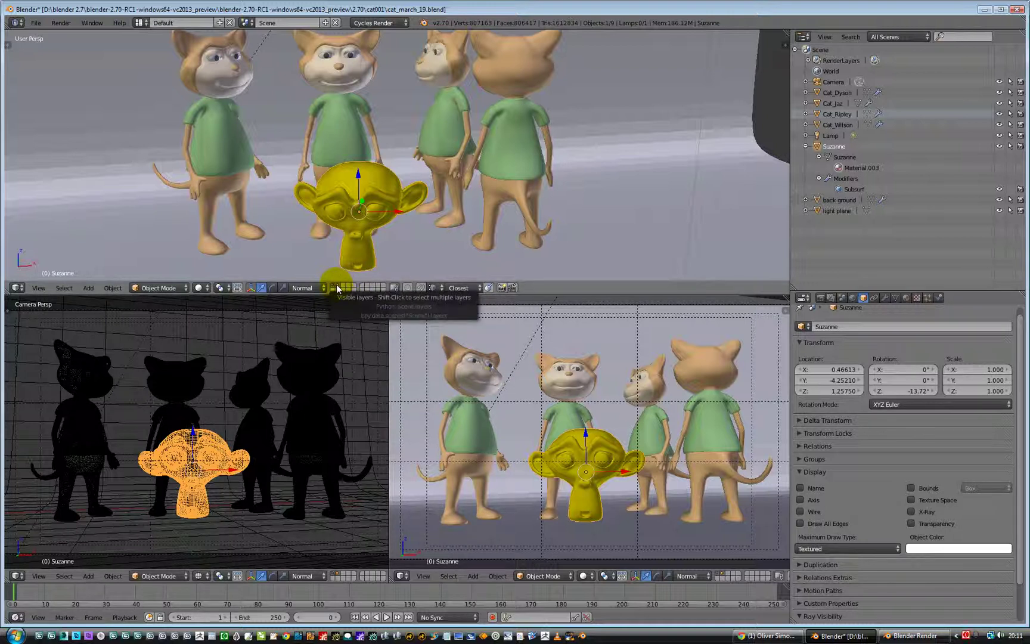
# Show only layer 1 and bring the render window up over the 3D view for comparison with the viewport.
pyautogui.click(904, 626)
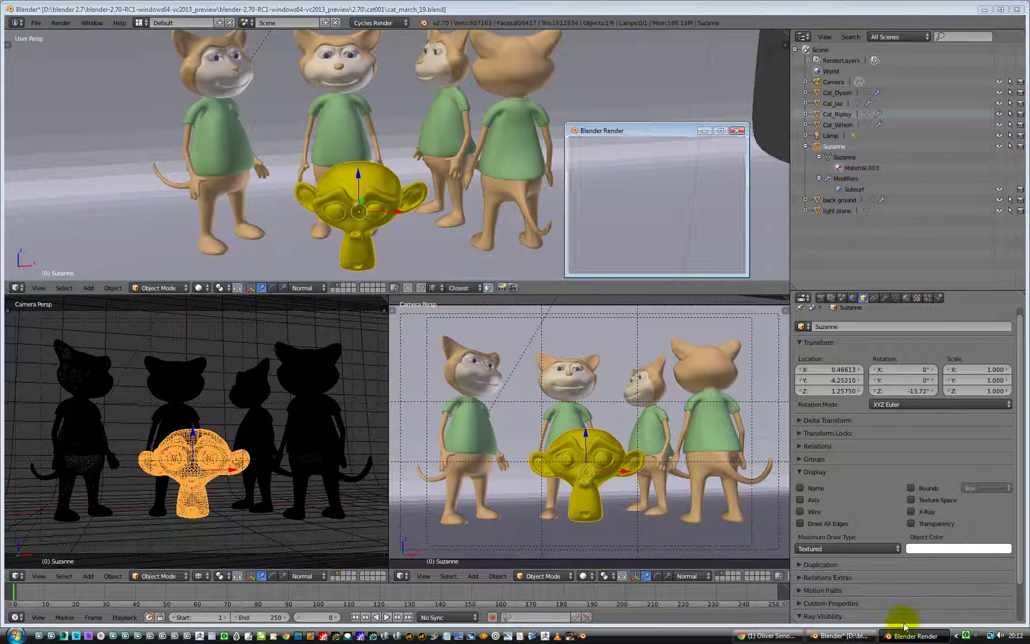
pyautogui.click(335, 288)
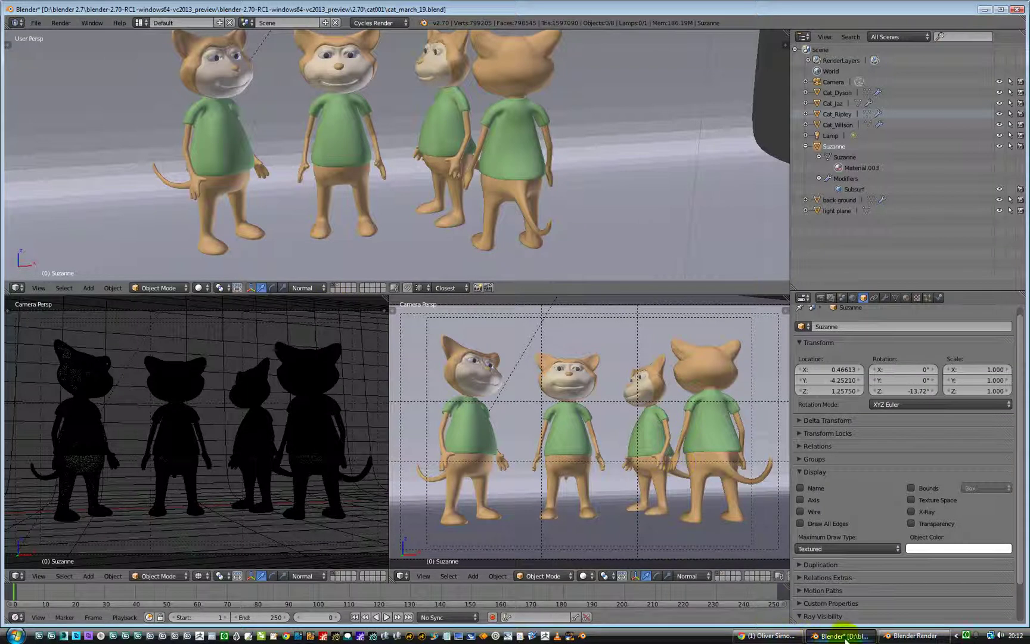
pyautogui.click(901, 635)
pyautogui.moveTo(642, 125); pyautogui.dragTo(592, 116)
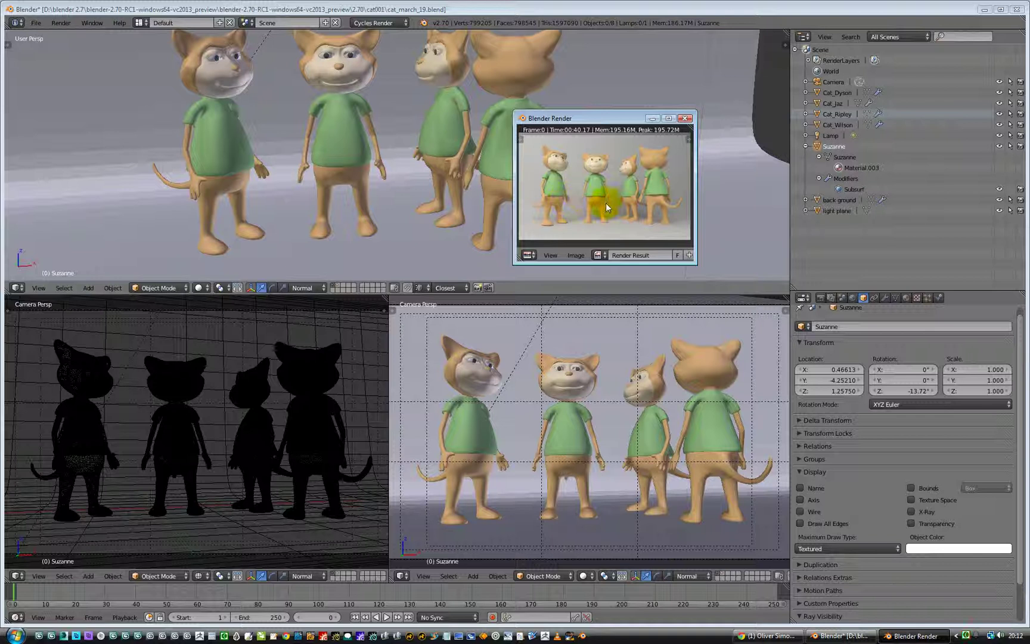
# Make layers 1 and 2 visible together and render the scene with Suzanne in front of the cats.
pyautogui.click(337, 285)
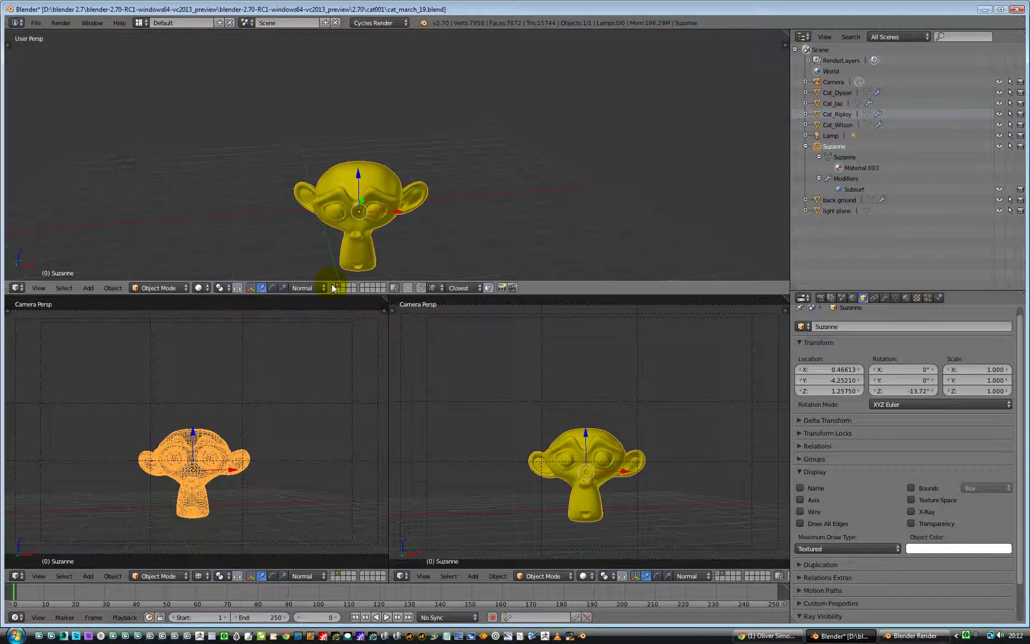
pyautogui.keyDown('shift'); pyautogui.click(332, 288); pyautogui.keyUp('shift')
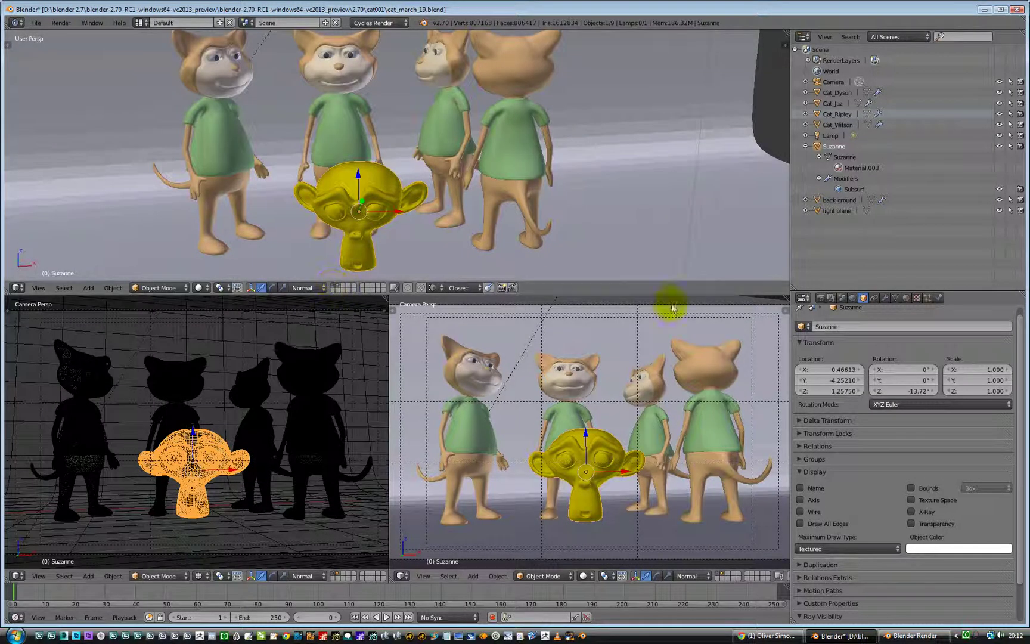
pyautogui.click(821, 298)
pyautogui.click(820, 351)
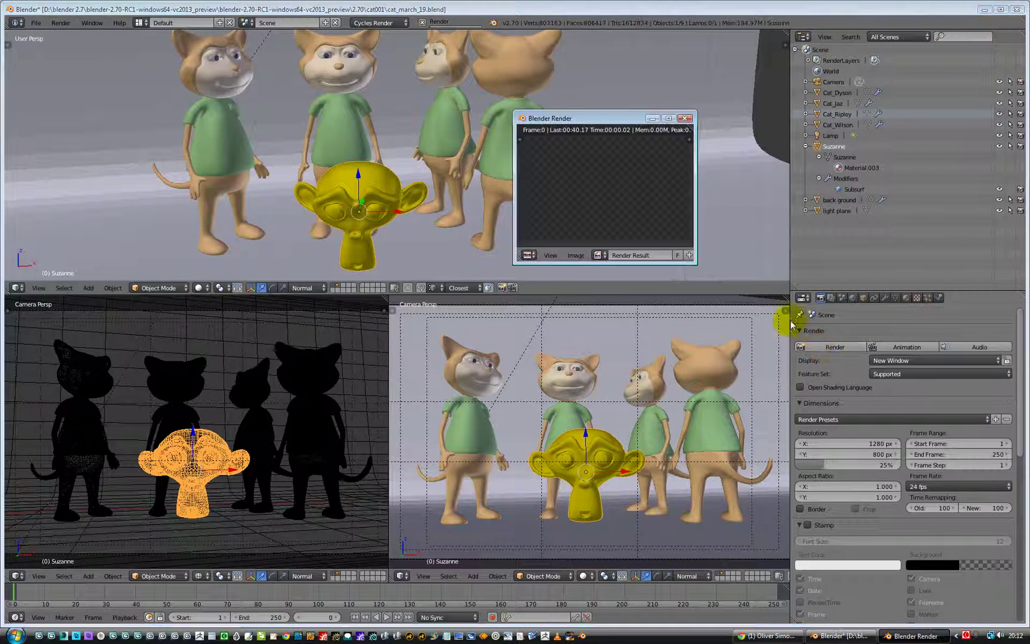
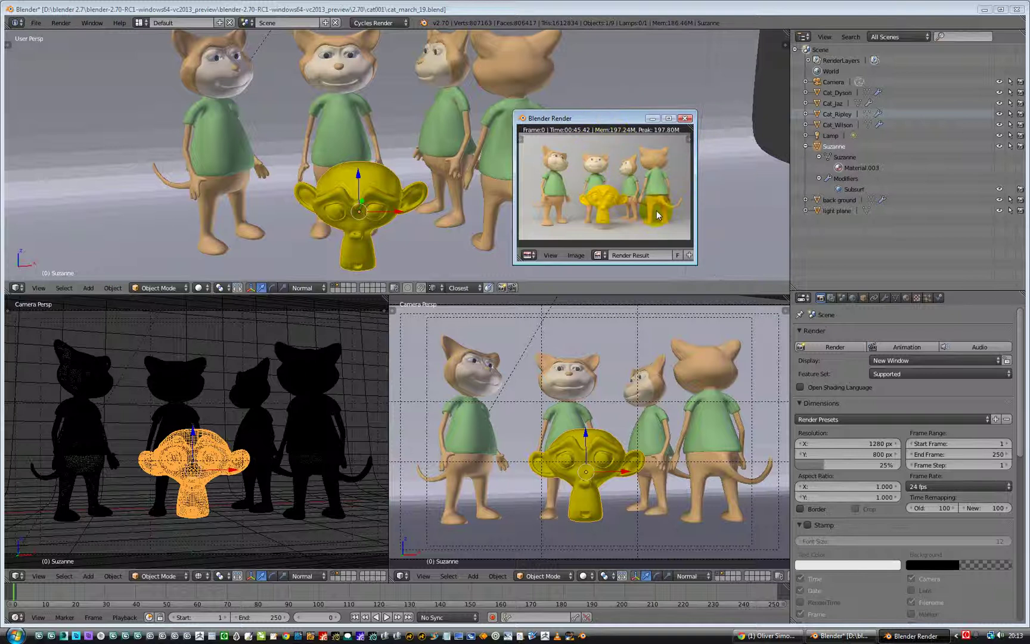
# Show only layer 1 and render the scene without Suzanne.
pyautogui.click(333, 286)
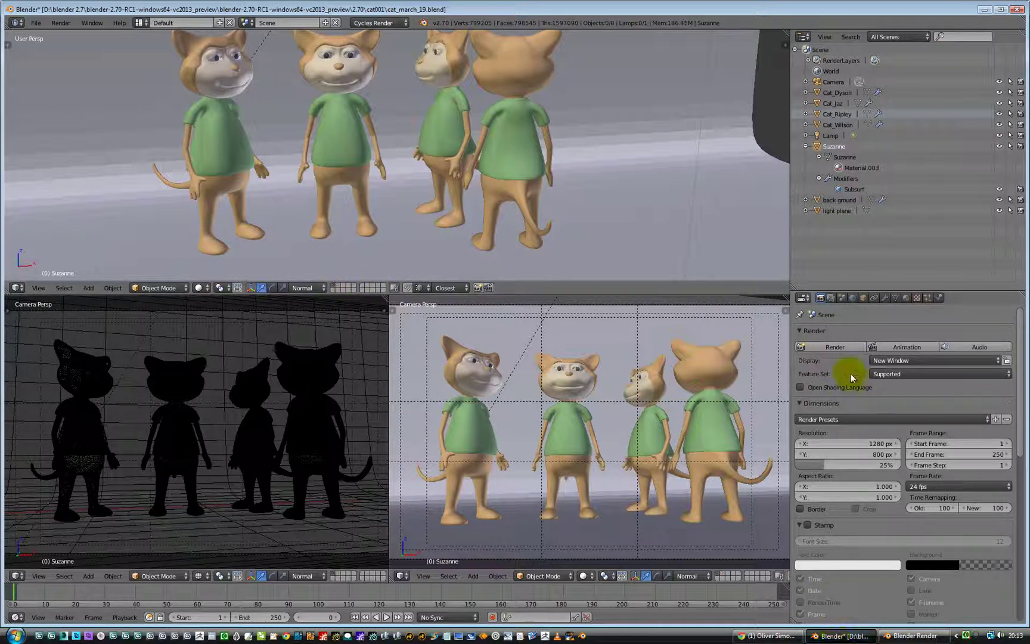
pyautogui.click(834, 346)
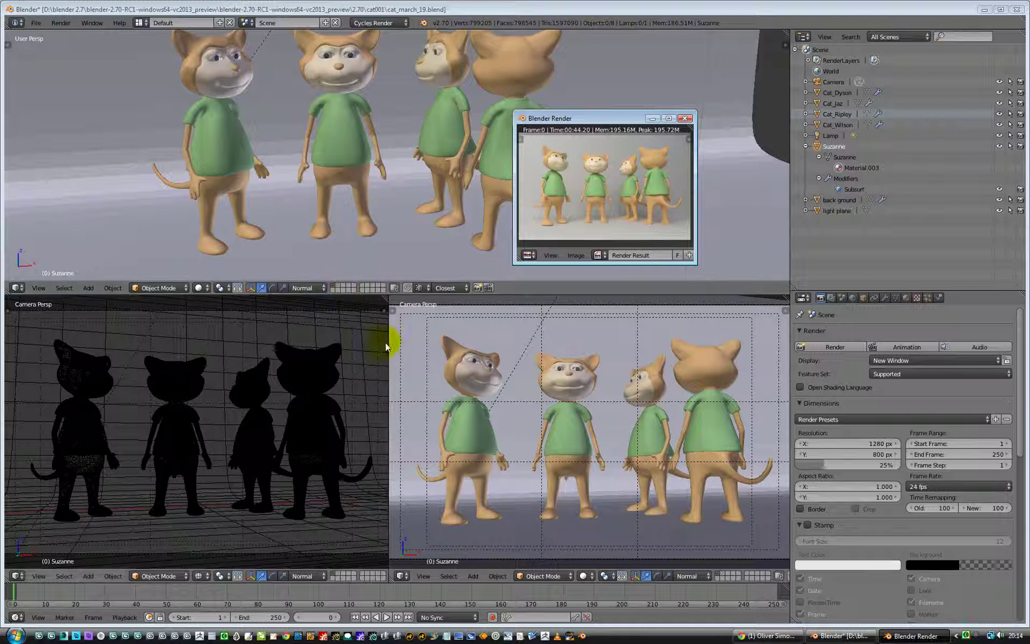
# Show only layer 2 and expand Suzanne's Delta Transform, Transform Locks and Relations object settings.
pyautogui.click(338, 287)
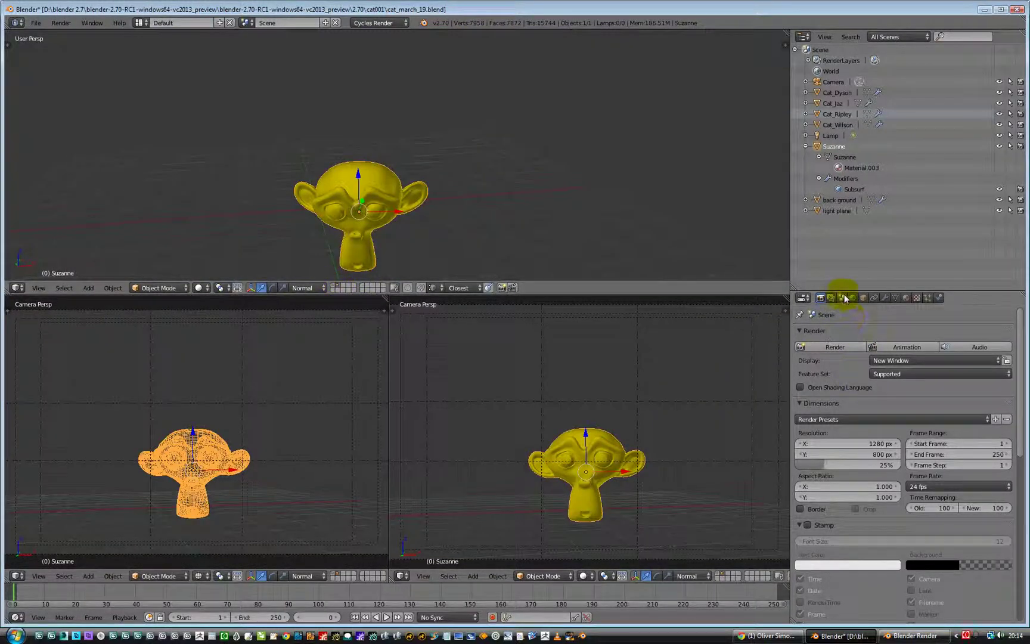
pyautogui.click(864, 296)
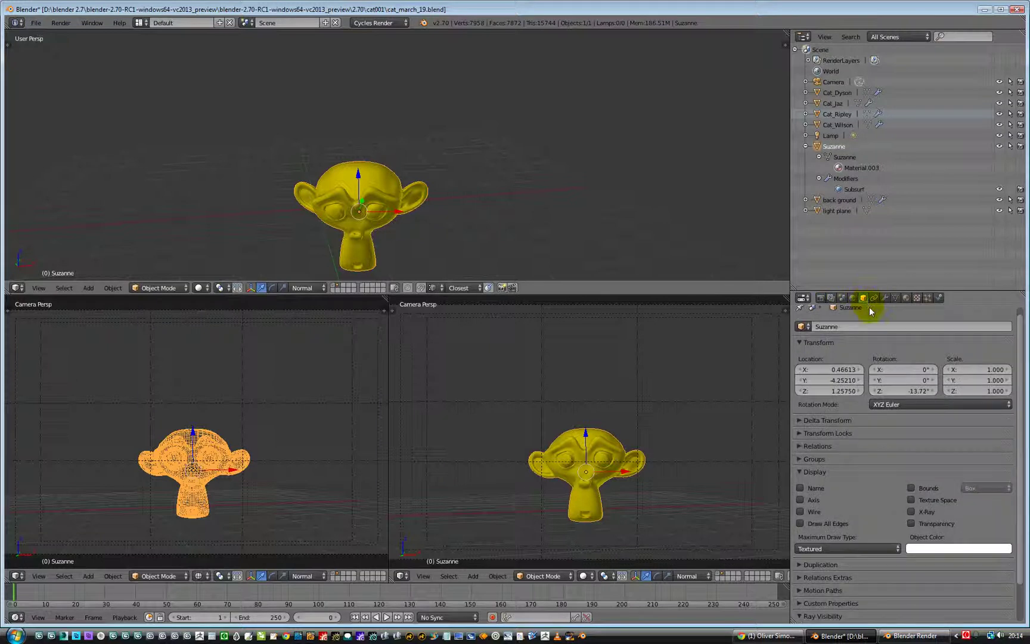
pyautogui.scroll(-2, 869, 310)
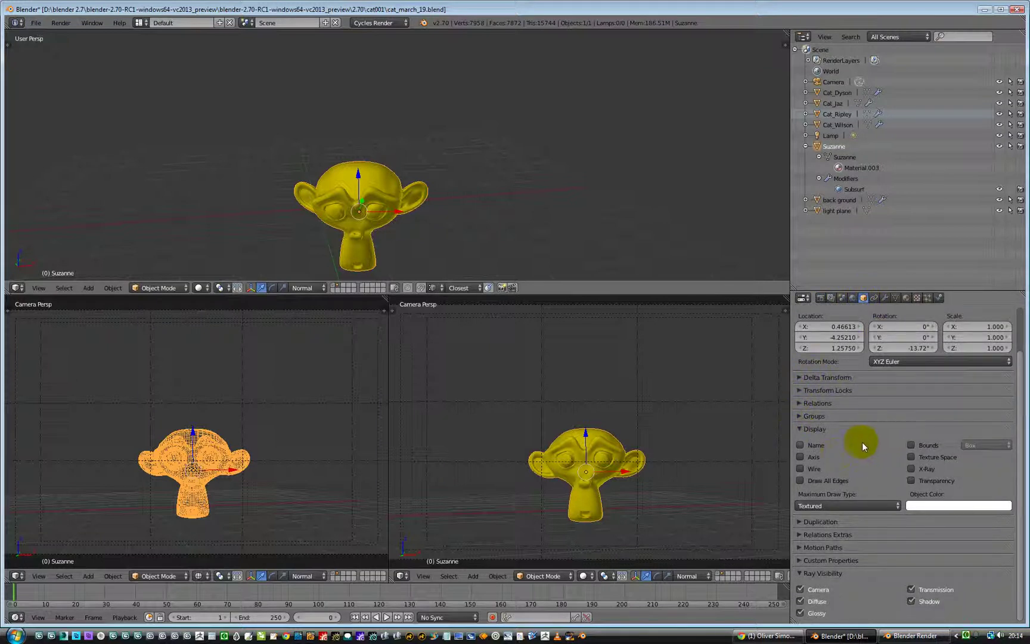
pyautogui.click(802, 378)
pyautogui.click(799, 442)
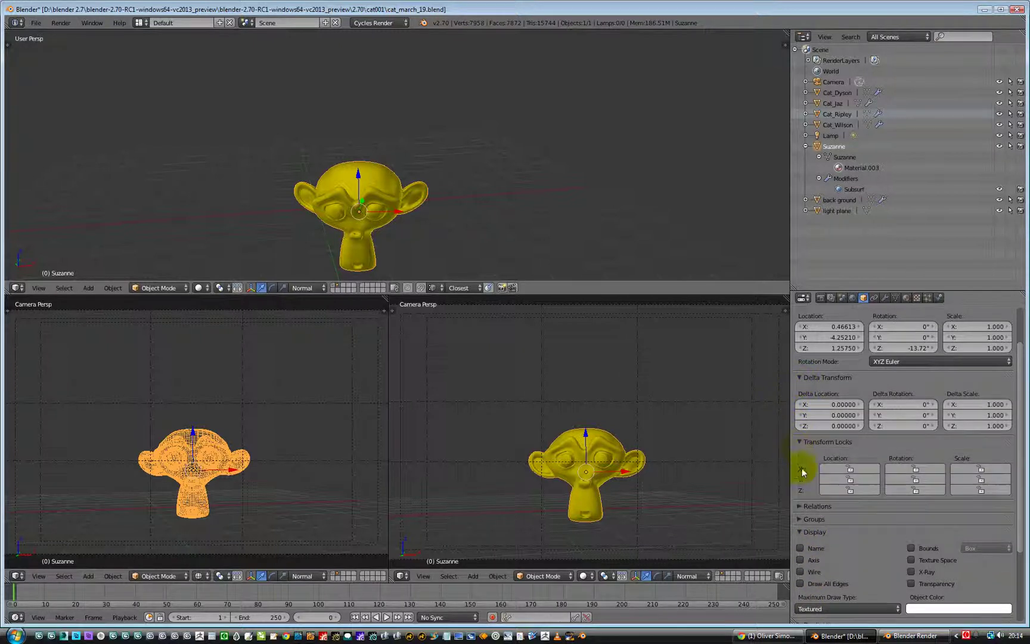
pyautogui.click(800, 506)
pyautogui.scroll(-5, 814, 446)
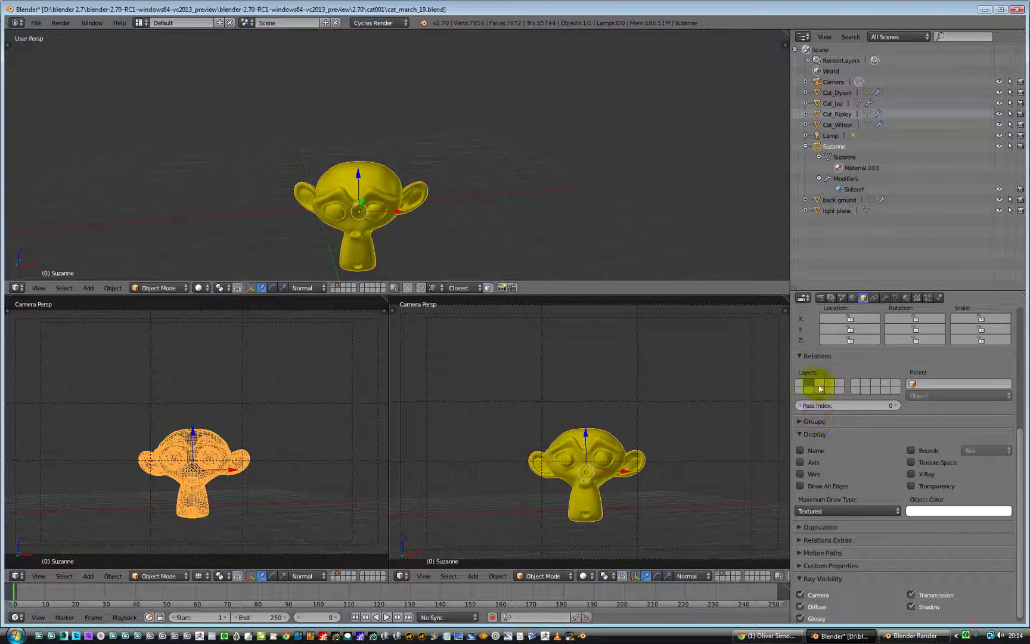
# Assign Suzanne to layer 1 in its Relations settings and display layer 1.
pyautogui.click(803, 384)
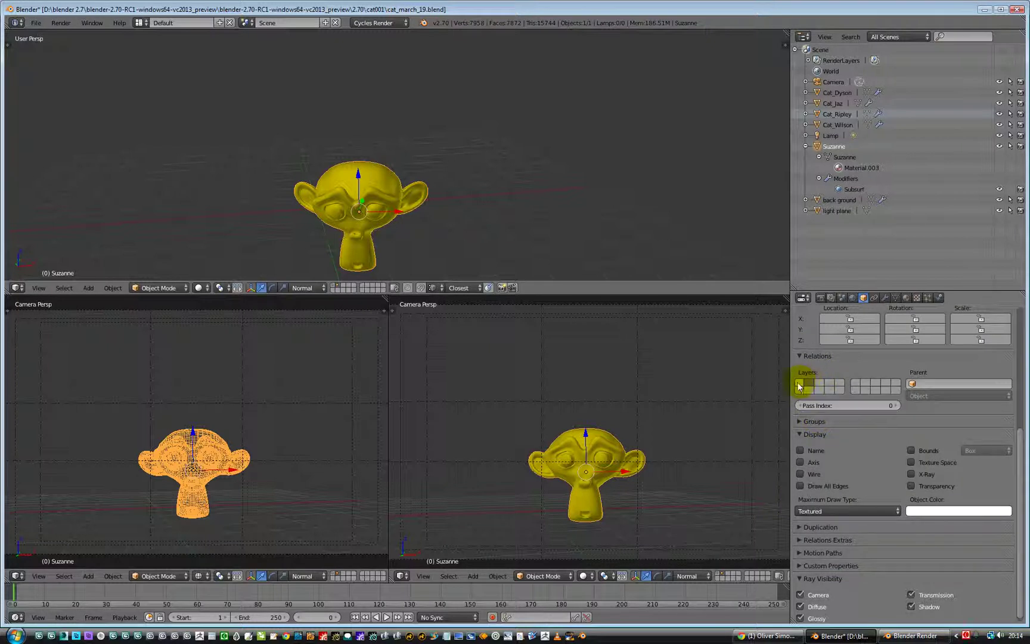
pyautogui.click(800, 385)
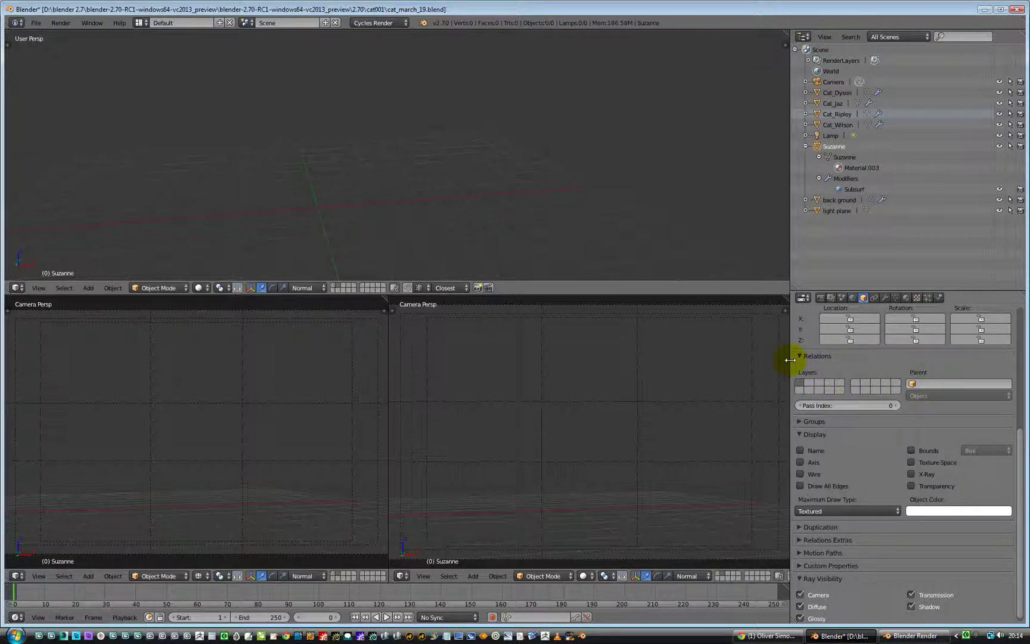
pyautogui.click(333, 288)
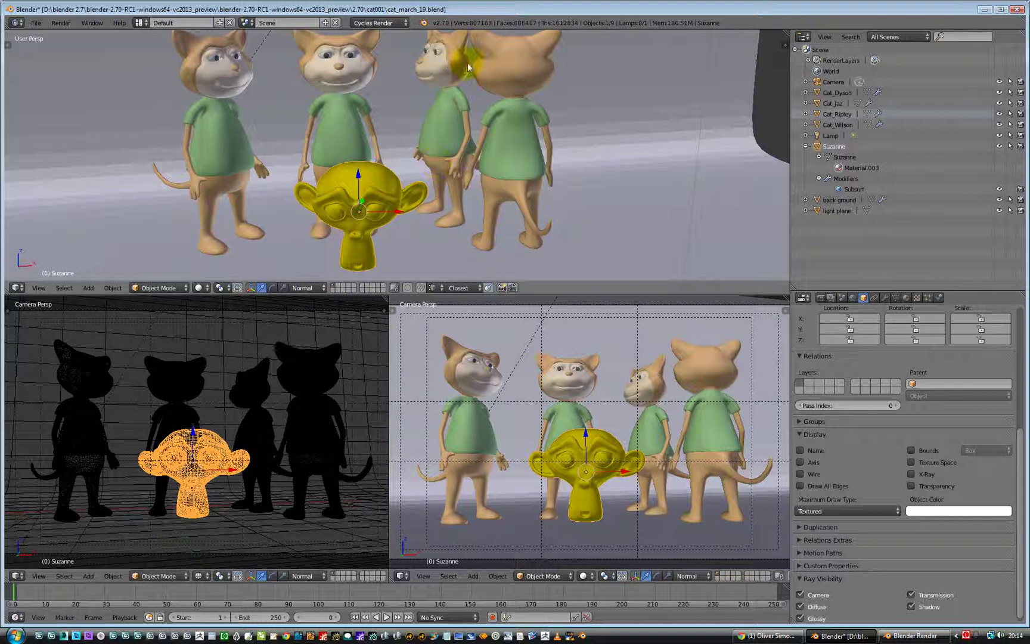
# Select Cat_Dyson, move it to layer 2 and return it to layer 1.
pyautogui.rightClick(442, 62)
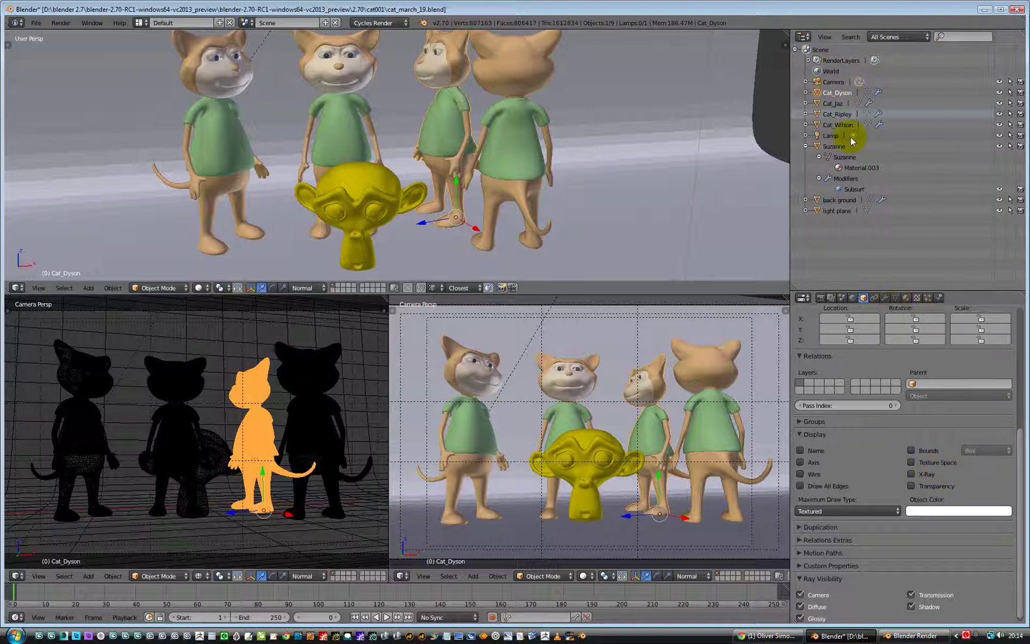
pyautogui.click(809, 382)
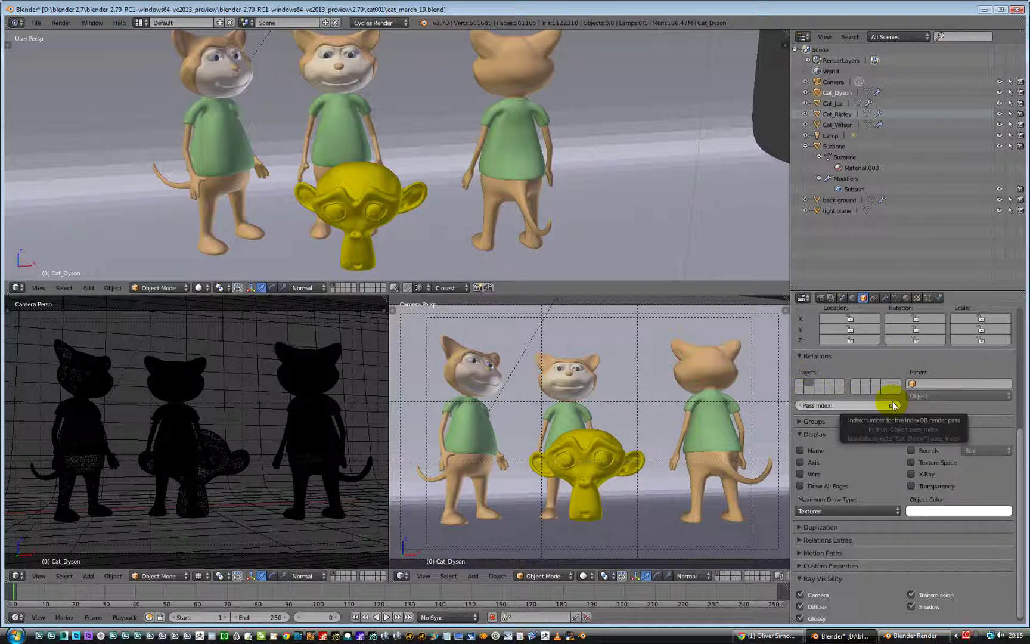
pyautogui.click(799, 383)
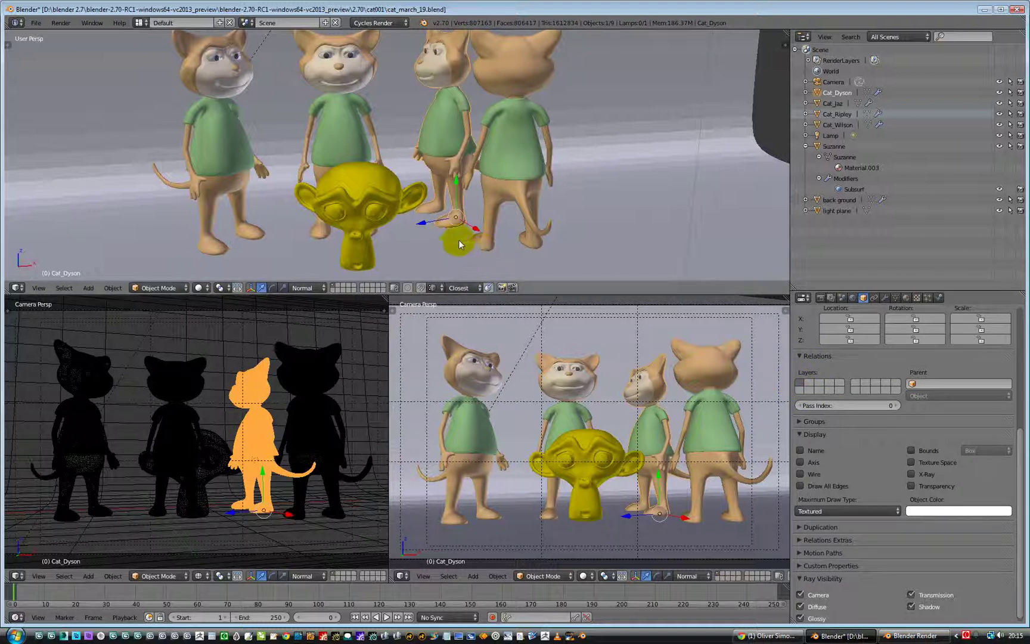
# Try assigning Cat_Dyson to other layers, including layer 2, and put it back on layer 1.
pyautogui.press('m')
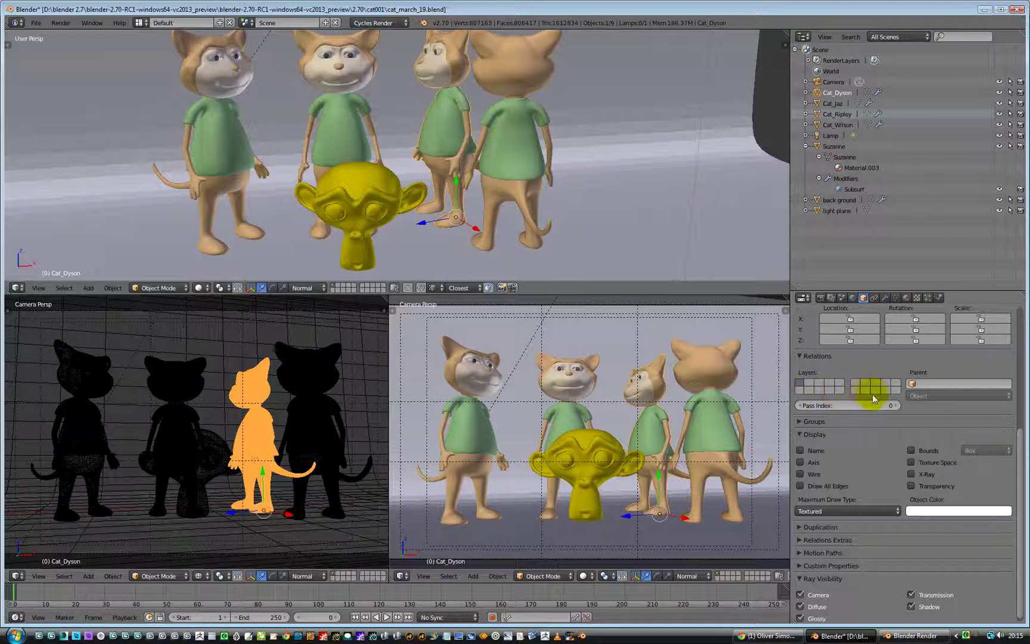
pyautogui.click(801, 391)
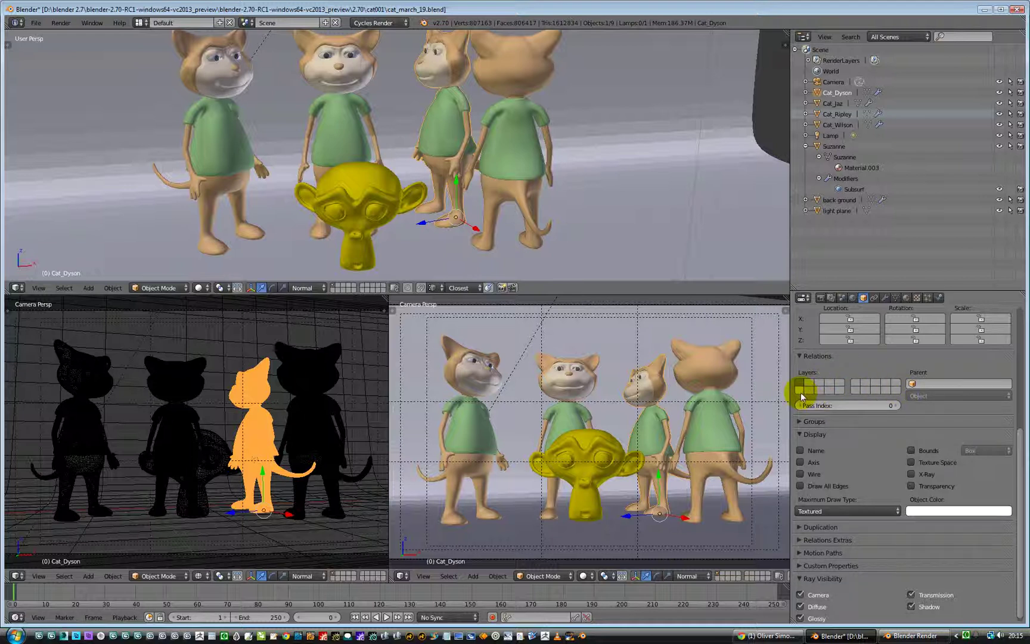
pyautogui.click(799, 392)
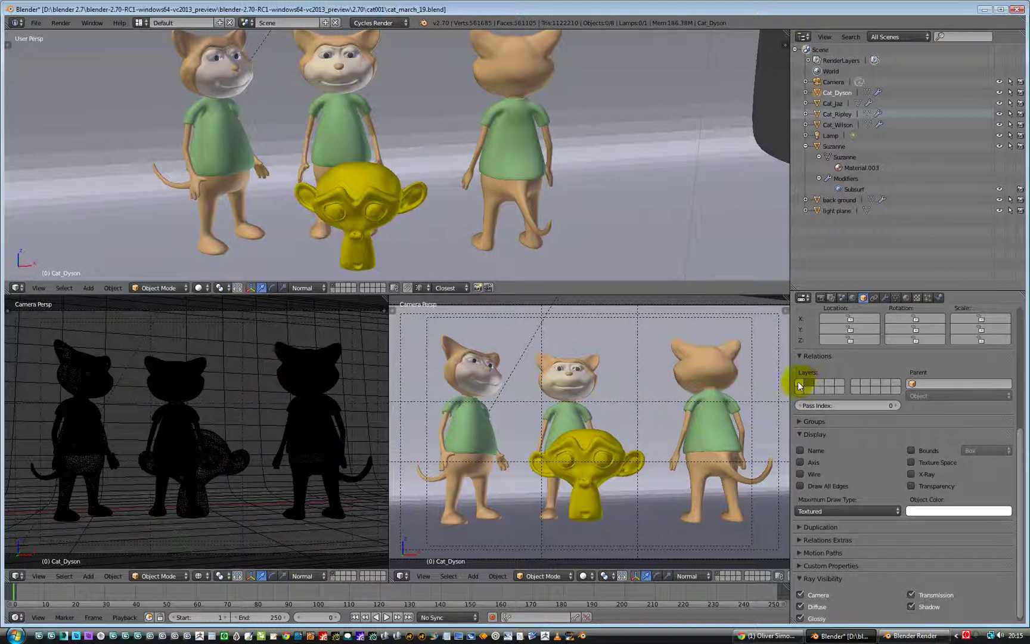
pyautogui.click(823, 387)
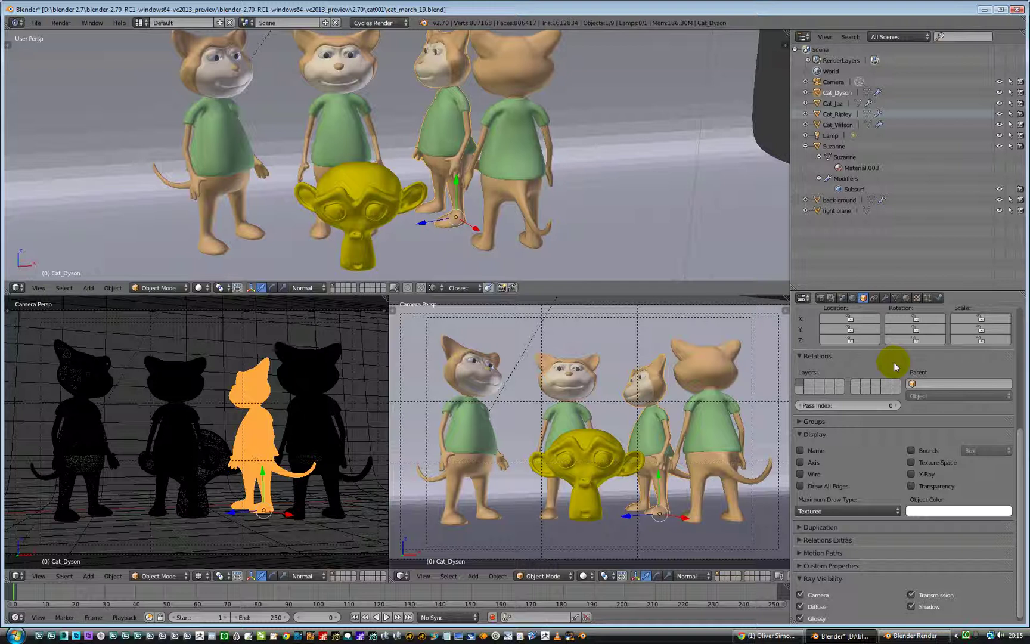
pyautogui.scroll(-1, 856, 461)
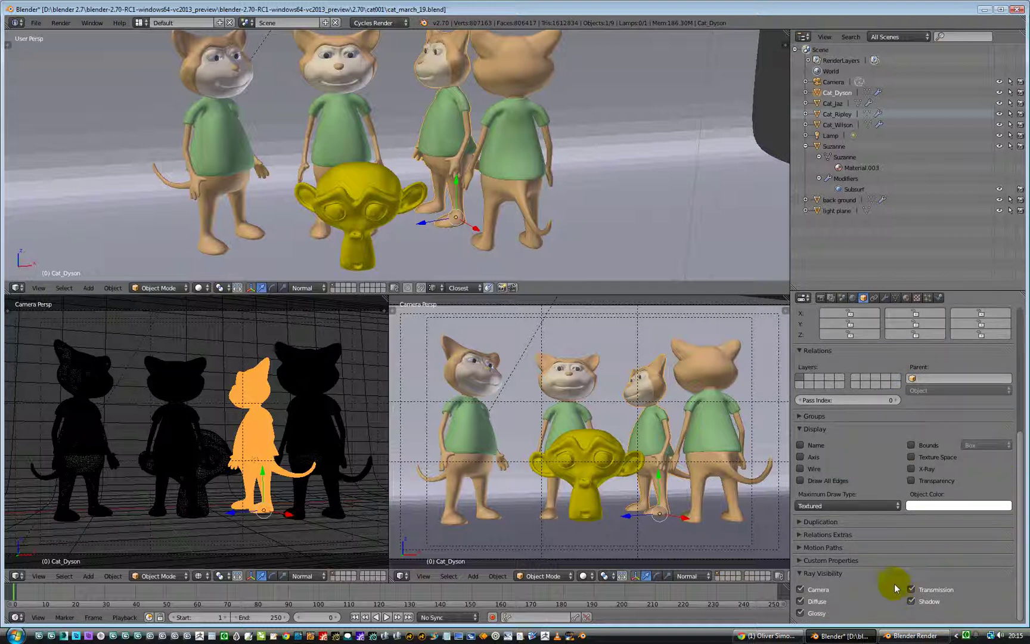
pyautogui.click(965, 635)
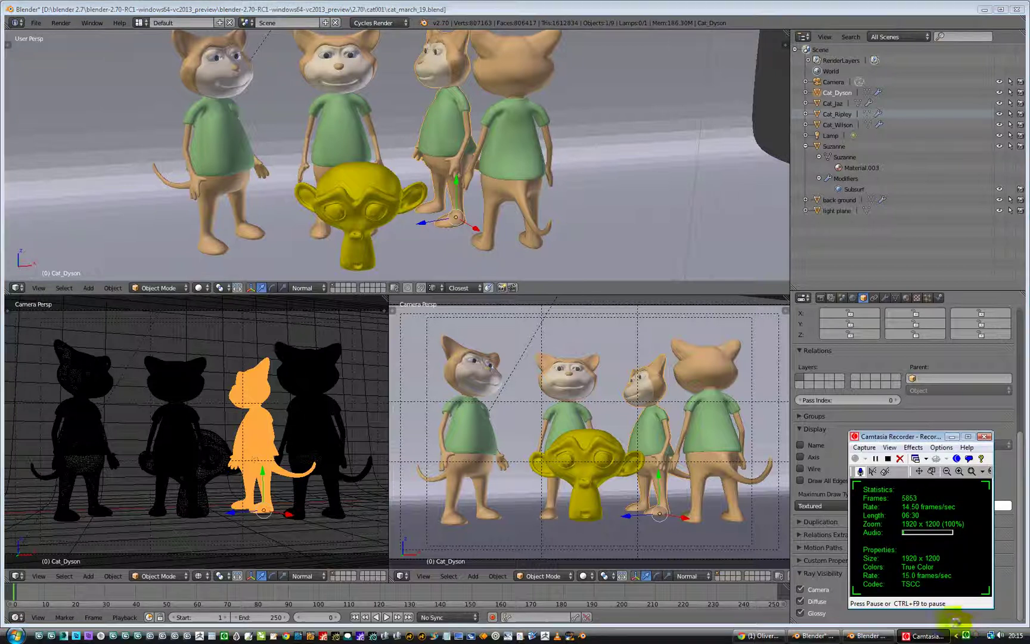